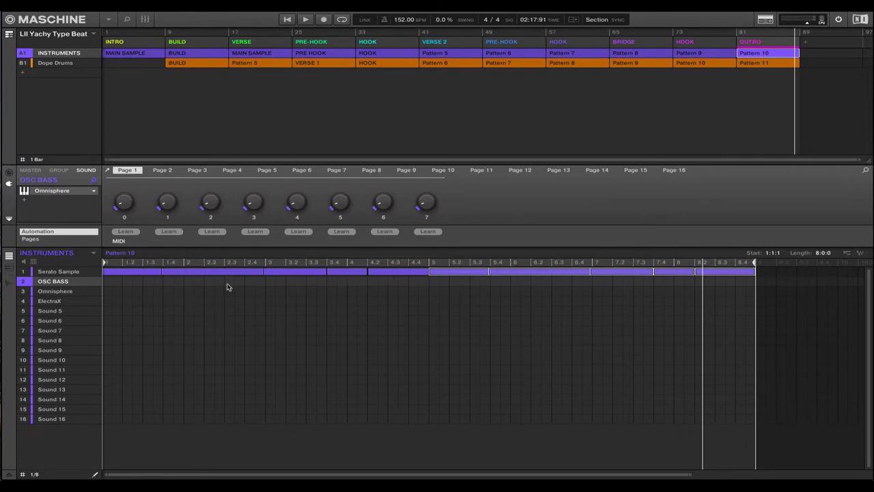
Step: Inspect the Serato Sample sound and its Filter and Choral effects in the INTRO section's MAIN SAMPLE pattern
left_click(58, 271)
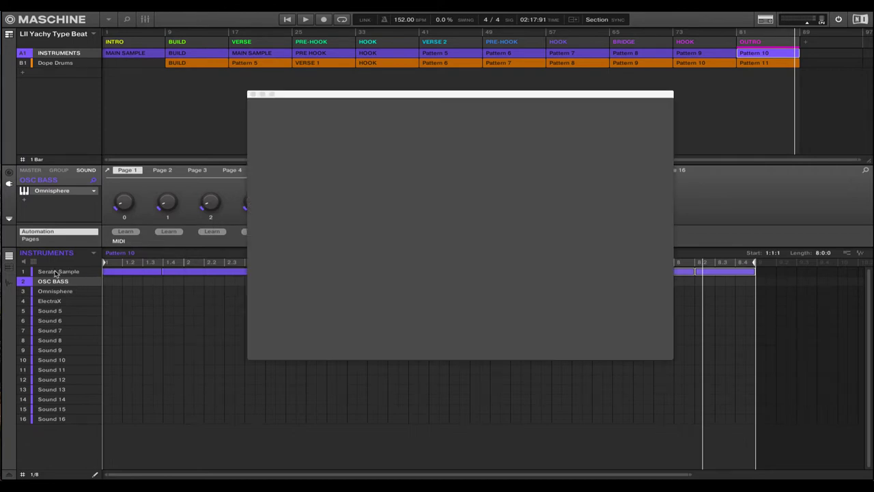
left_click(139, 43)
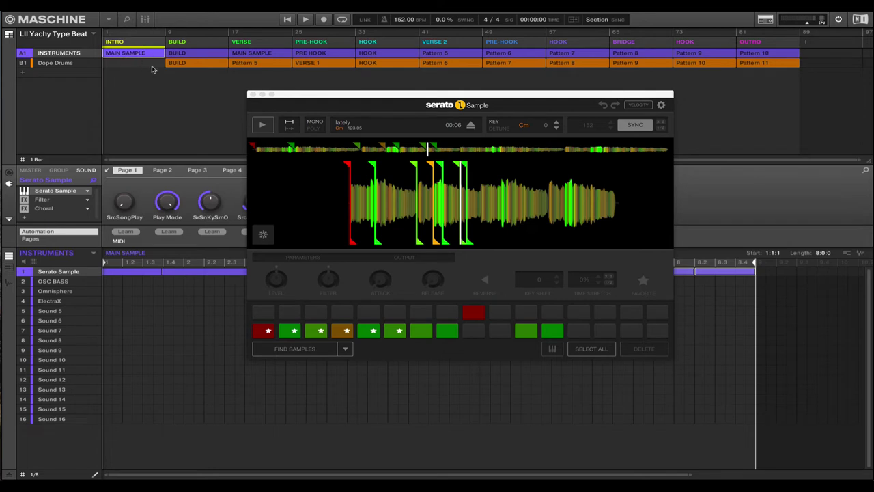
left_click(41, 200)
left_click(46, 209)
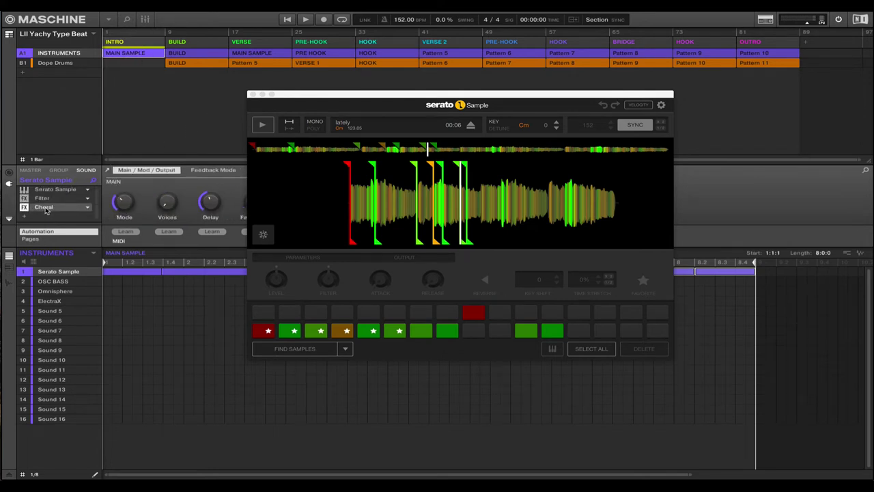
left_click(46, 211)
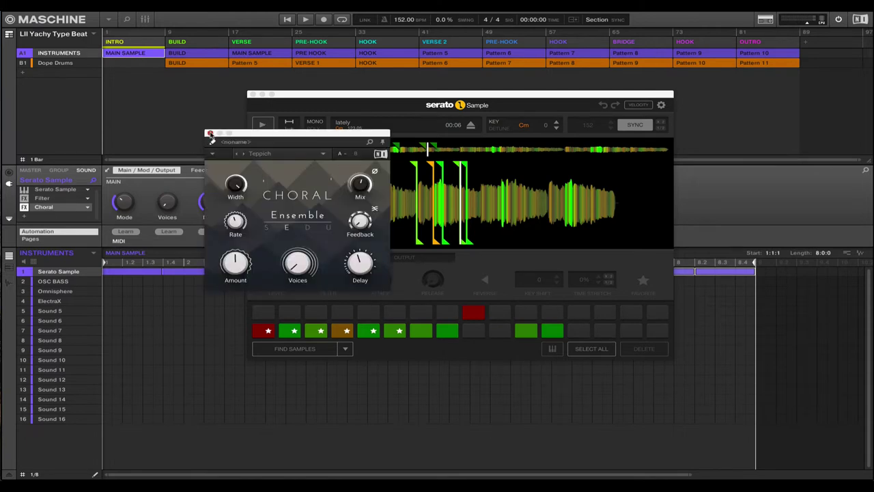
left_click(211, 133)
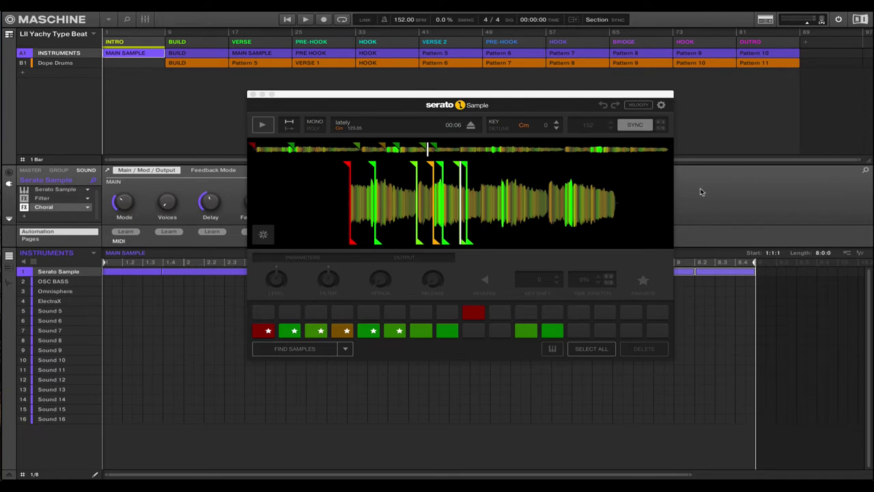
Step: Play back the chopped sample in the INTRO section and close the Serato Sample window
key("space")
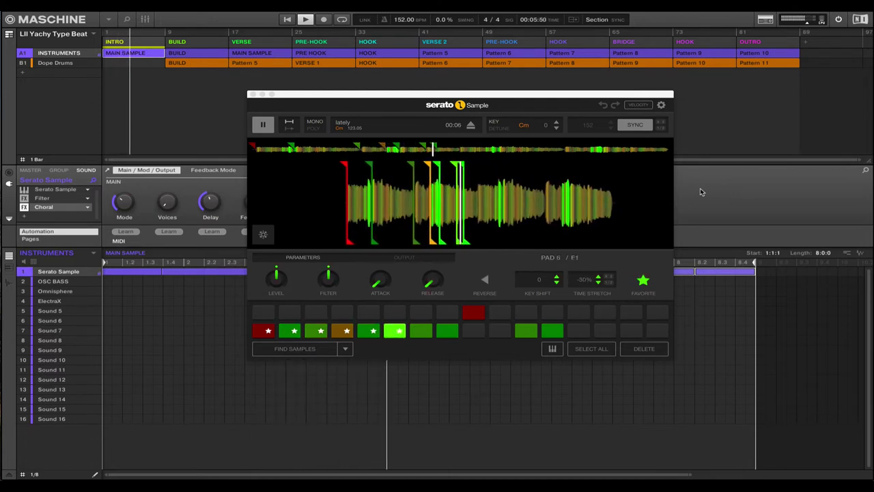
key("space")
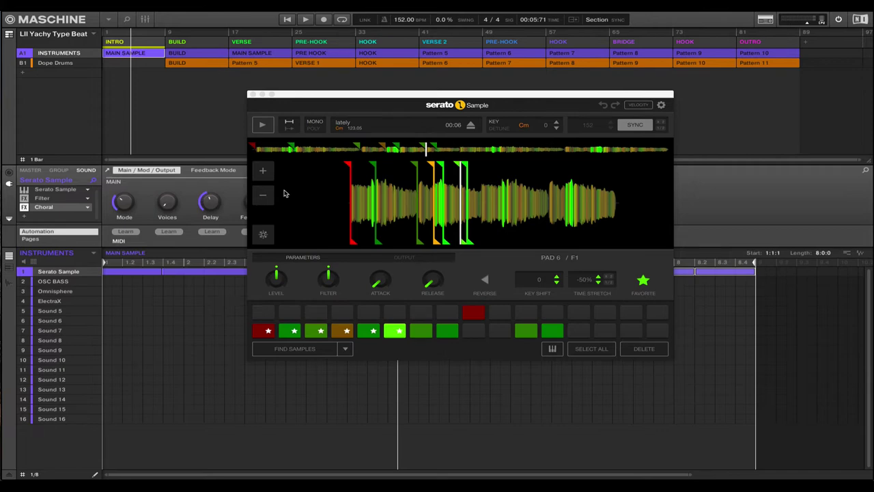
left_click(252, 93)
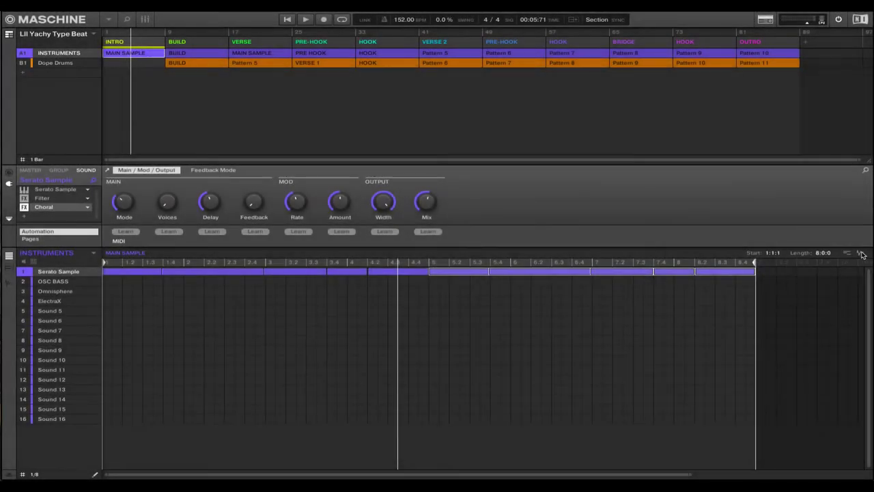
Step: Render the MAIN SAMPLE pattern as audio onto Sound 16 and color that sound red
left_click_drag(860, 252, 77, 420)
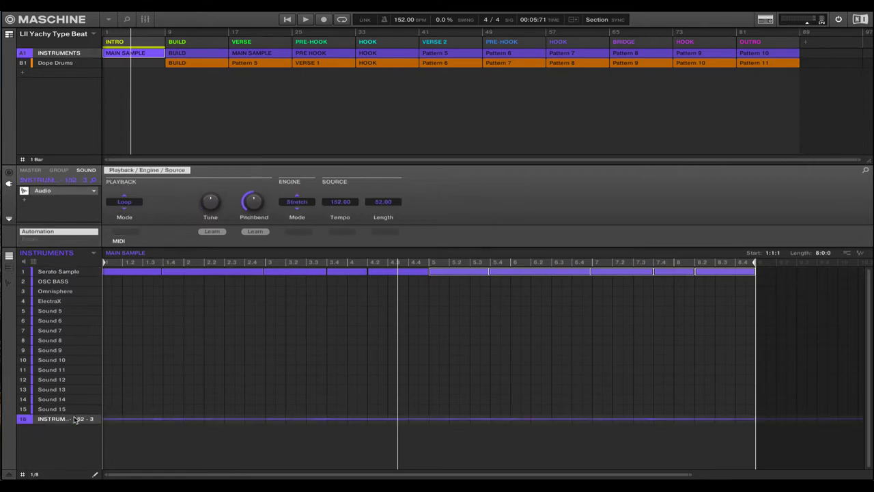
right_click(61, 418)
mouse_move(79, 350)
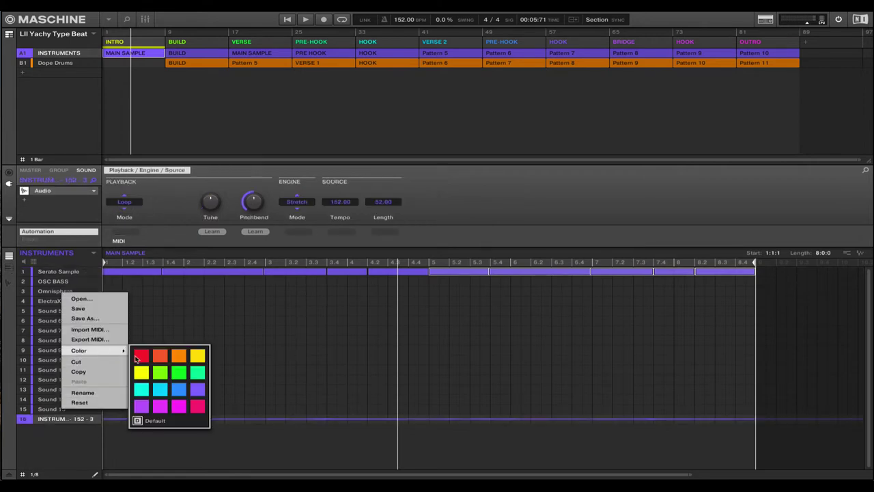
left_click(140, 354)
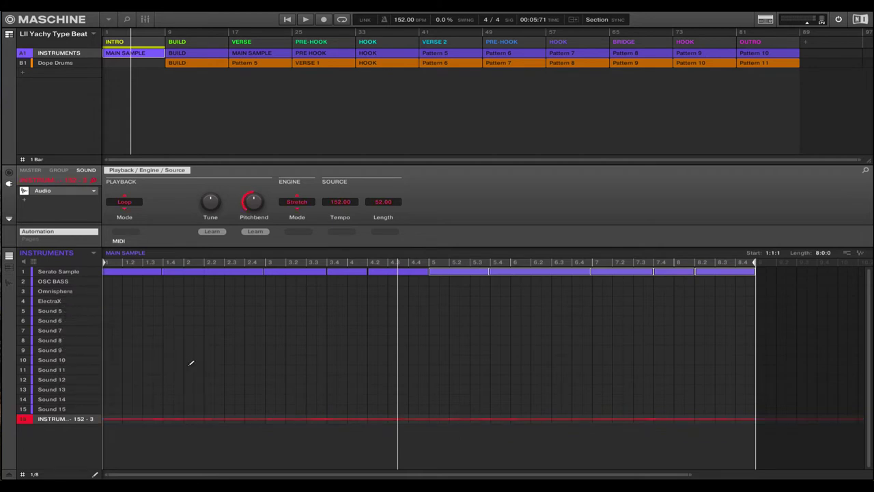
Step: Bypass the Serato Sample, Filter and Choral plugins on sound 1 and play the rendered audio alone
left_click(58, 272)
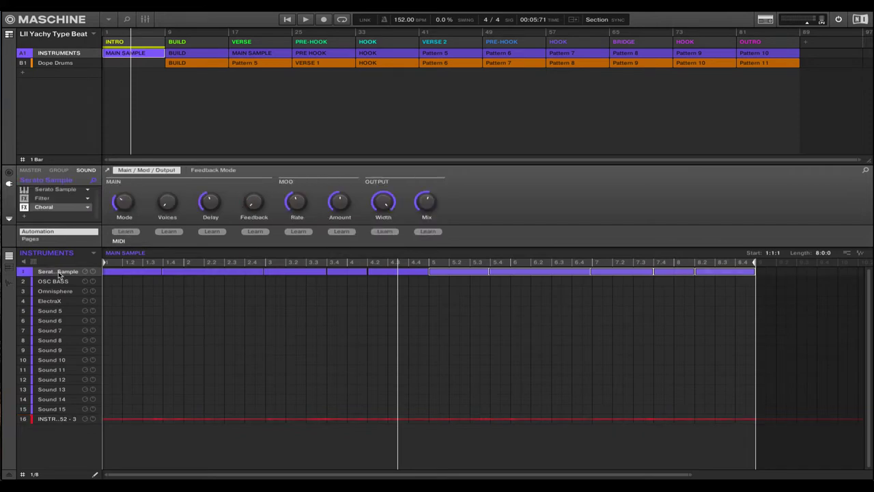
left_click(24, 198)
left_click(24, 207)
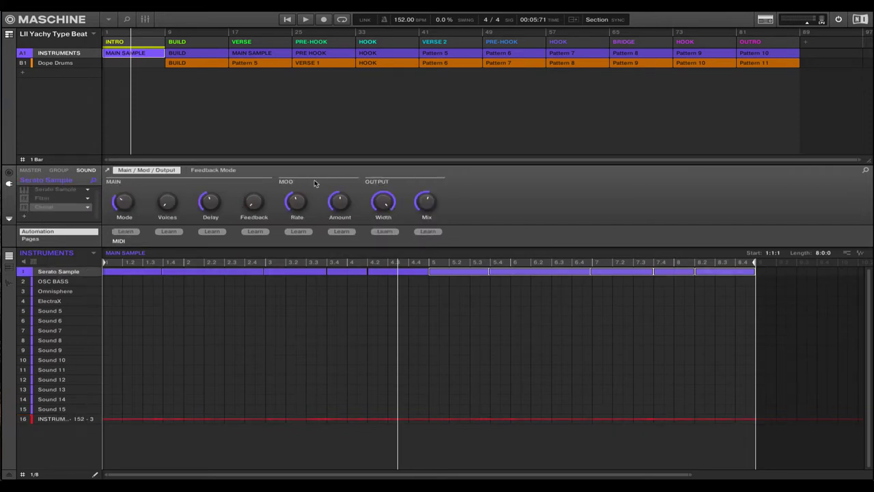
key("space")
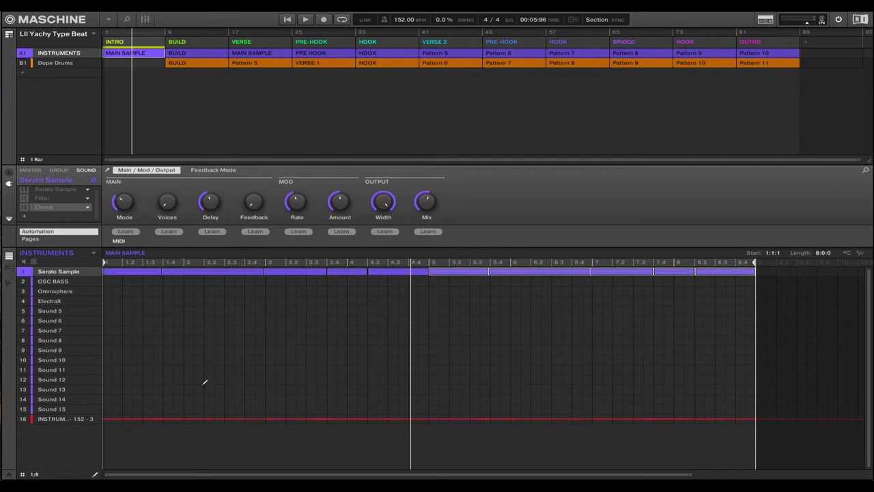
Step: View the rendered audio on sound 16 in the sample editor's Edit page
left_click(54, 419)
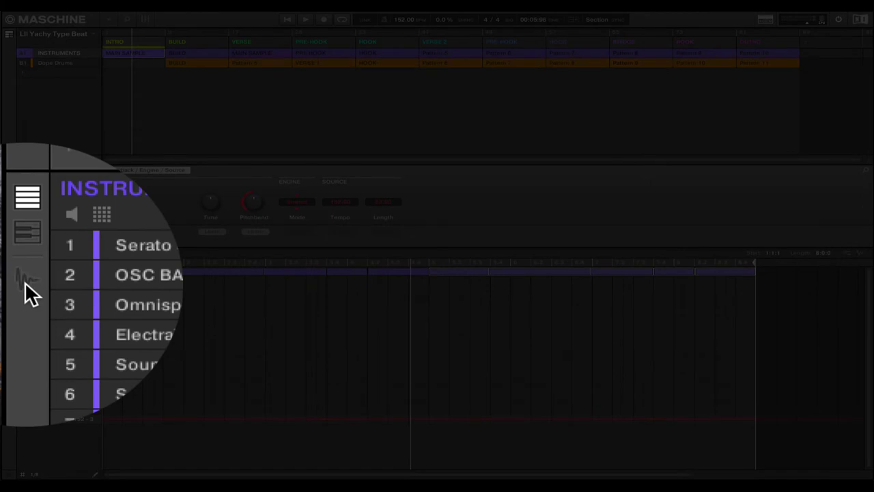
left_click(25, 282)
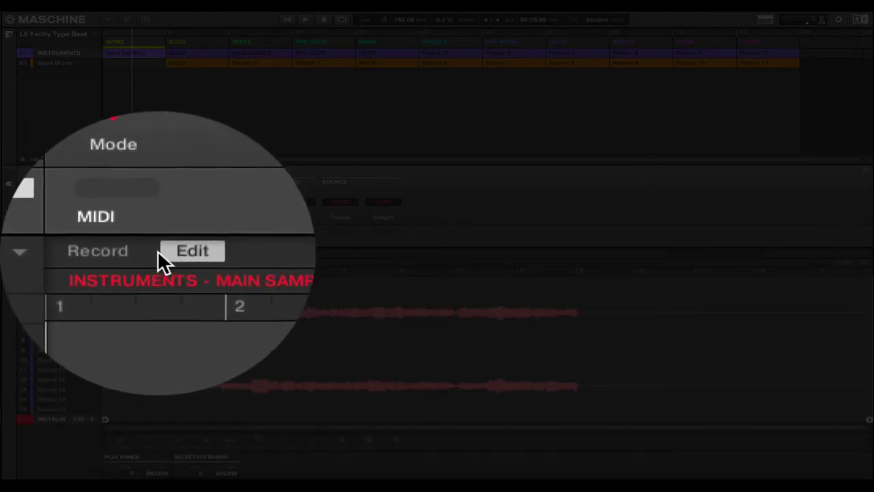
left_click(157, 249)
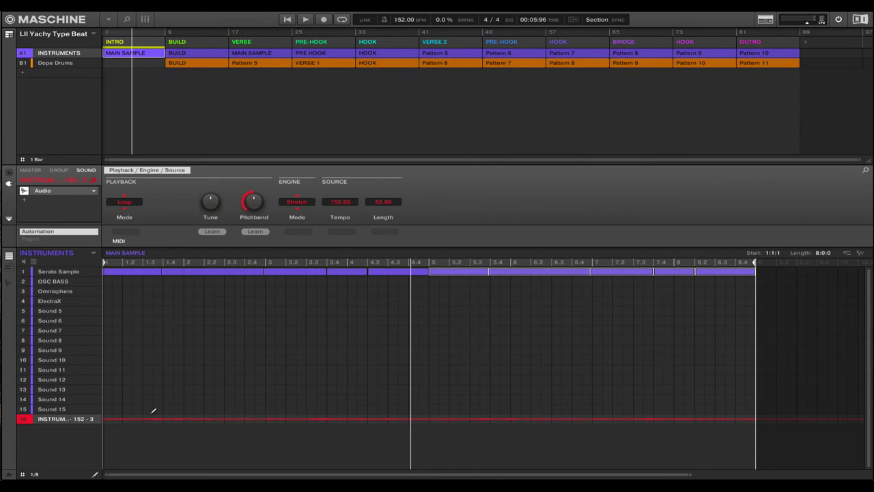
Step: Set the project tempo to 100 BPM, play the rendered audio to check its stretching, and restore the tempo to 152 BPM
double_click(403, 19)
type("100")
key("Return")
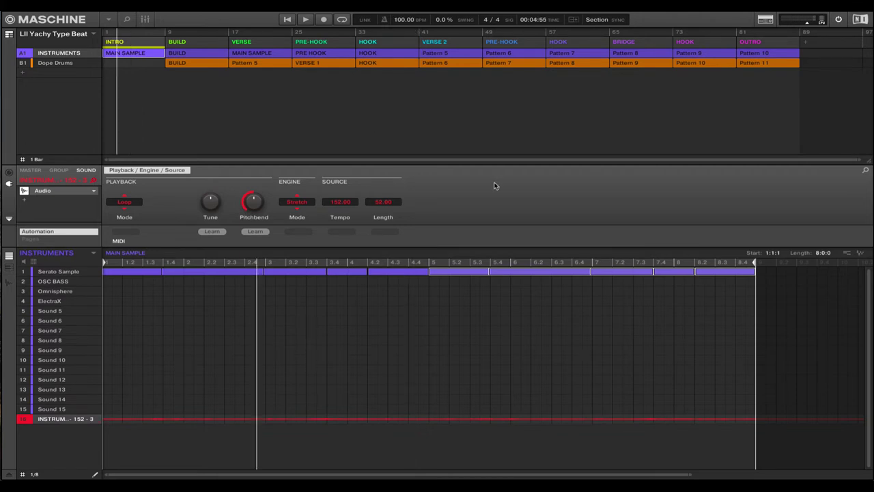
key("space")
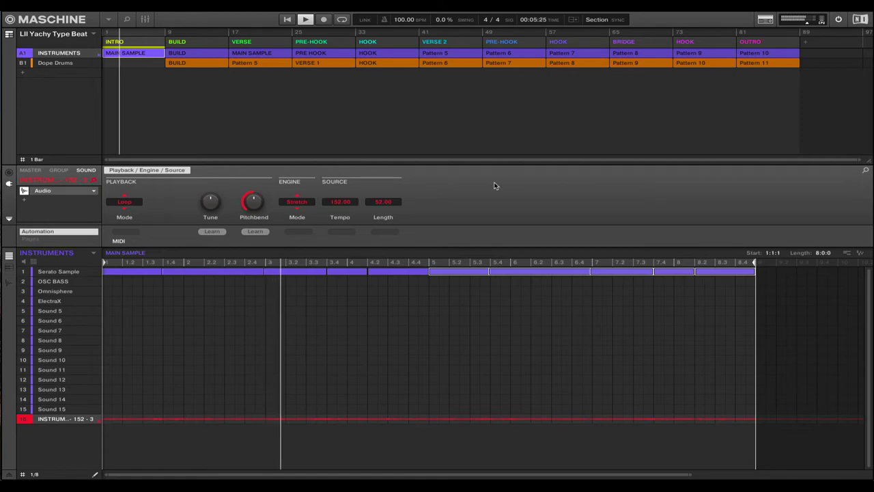
key("space")
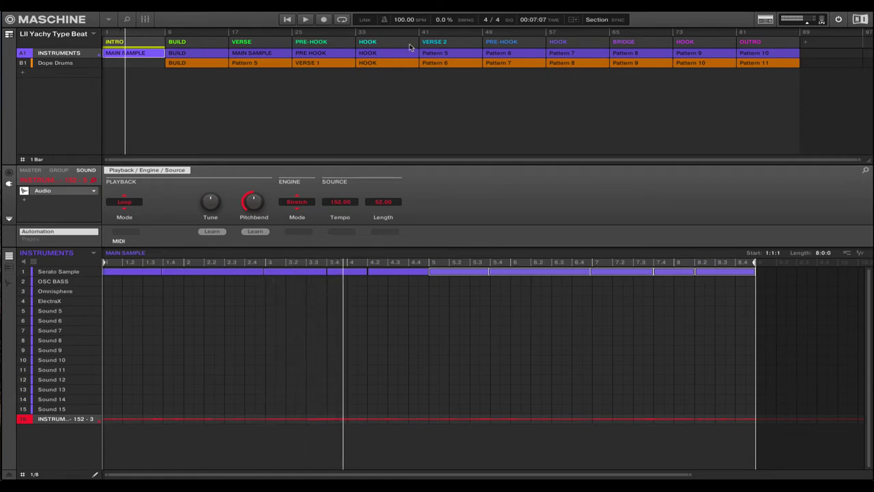
double_click(403, 20)
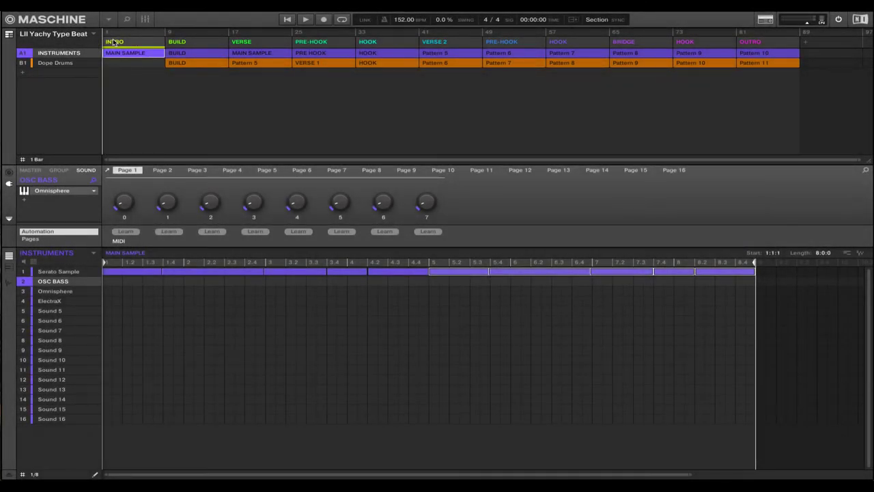
Step: Open the Serato Sample sound and play the start of the INTRO section
left_click(58, 273)
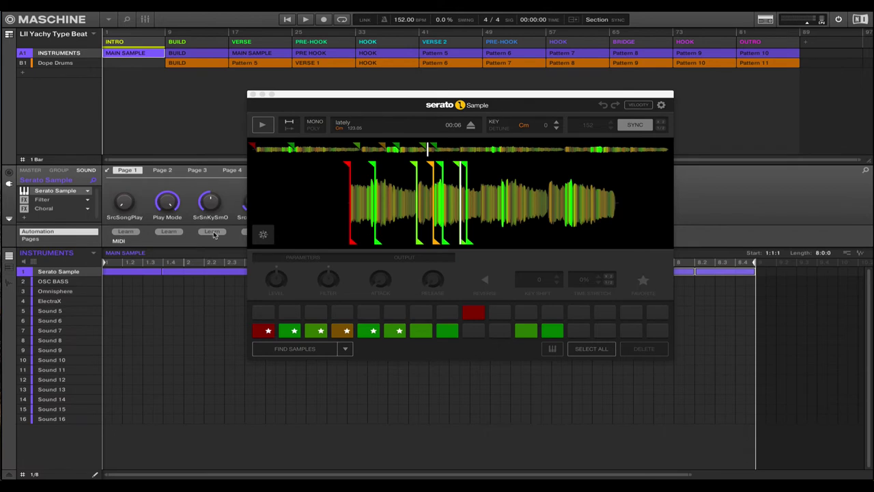
key("space")
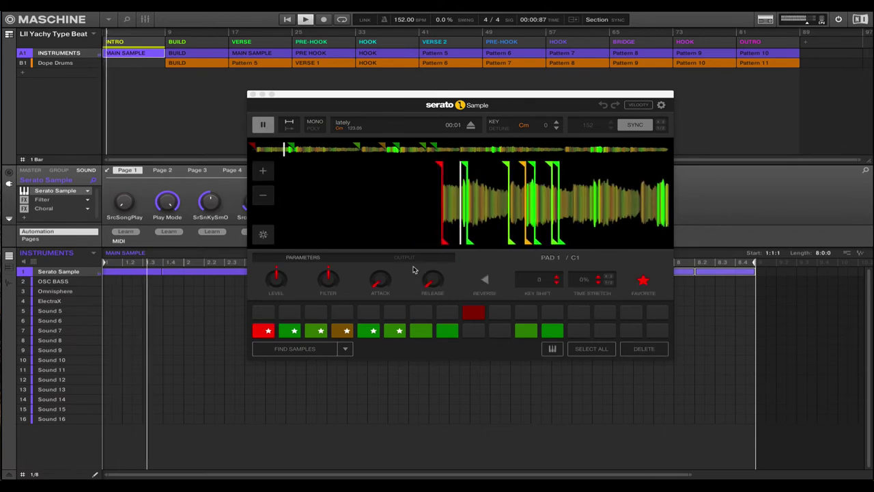
key("space")
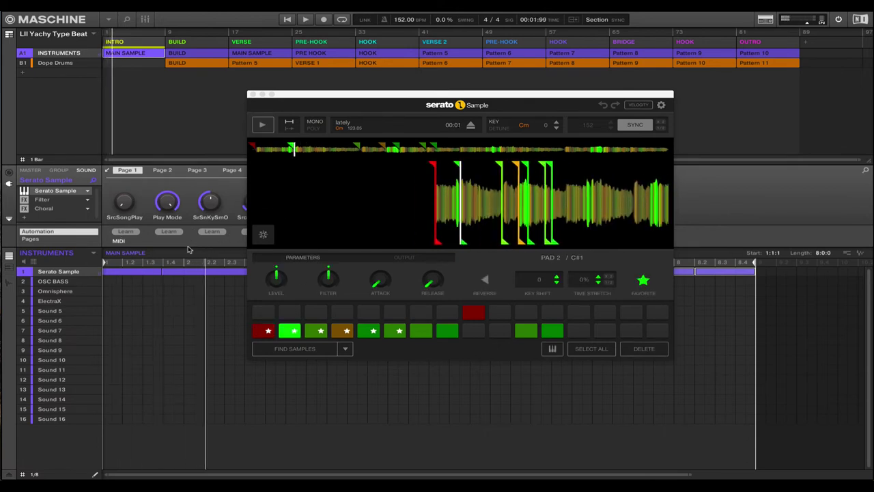
Step: Set up sampling on the empty Sound 16 with the Internal source from Master and a recording length of 8 Bars
left_click(51, 419)
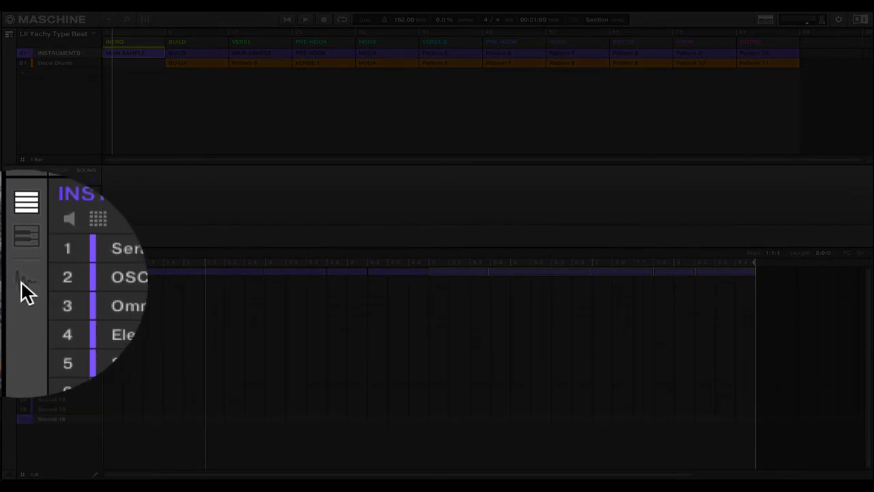
left_click(8, 282)
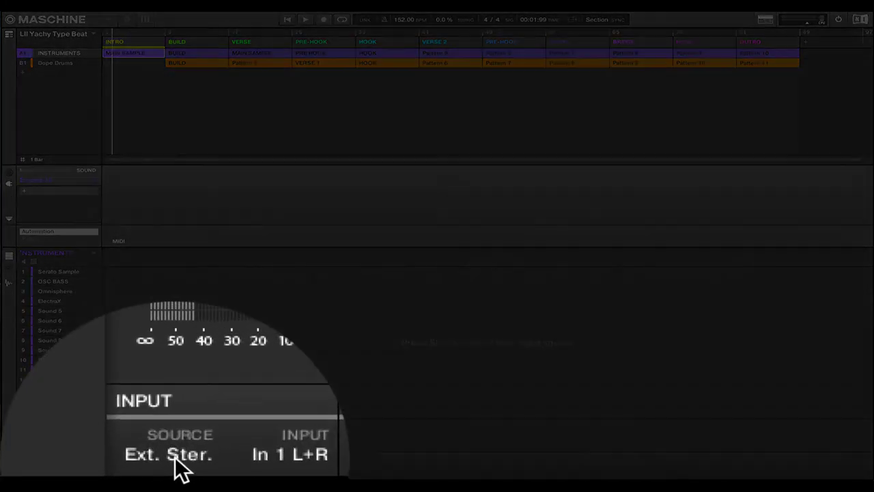
left_click(122, 474)
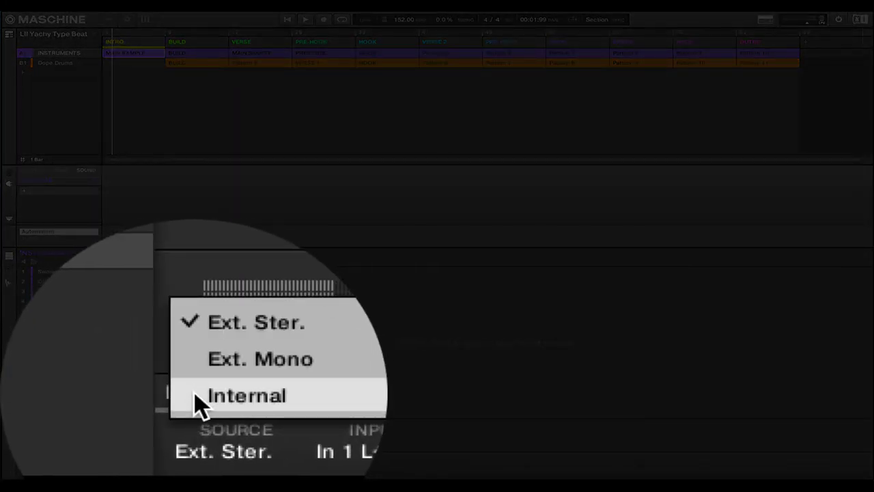
left_click(196, 393)
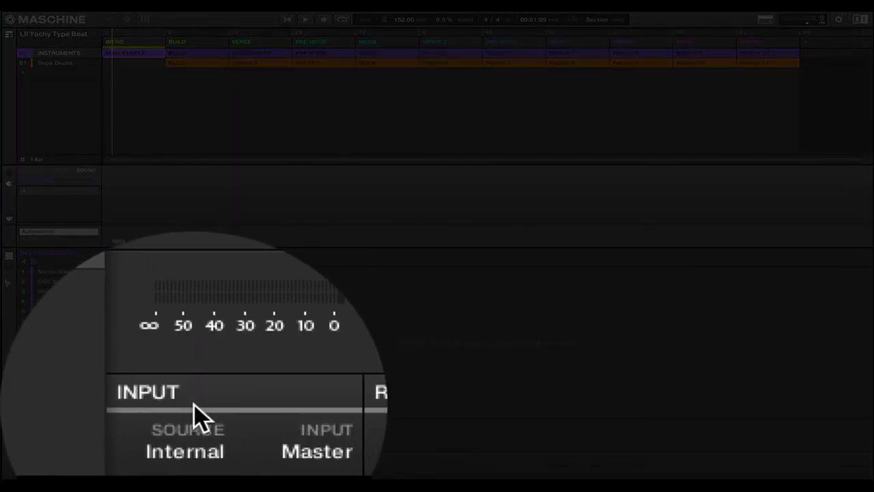
left_click(226, 445)
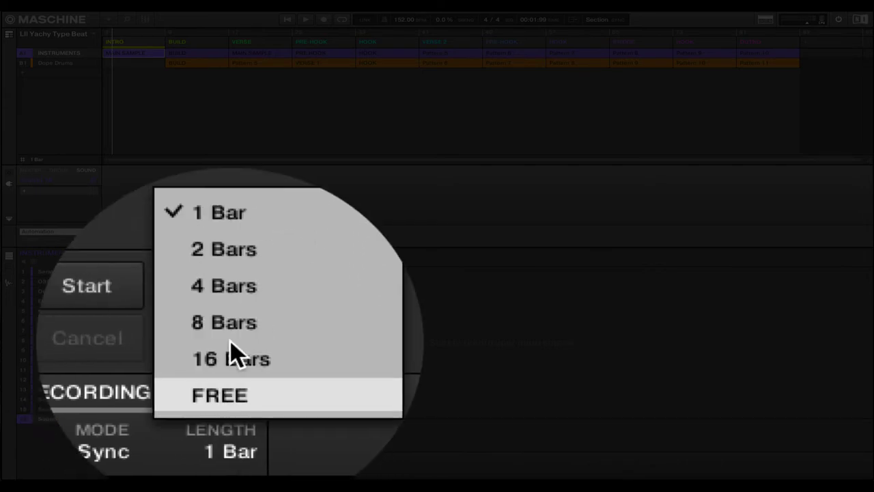
left_click(240, 331)
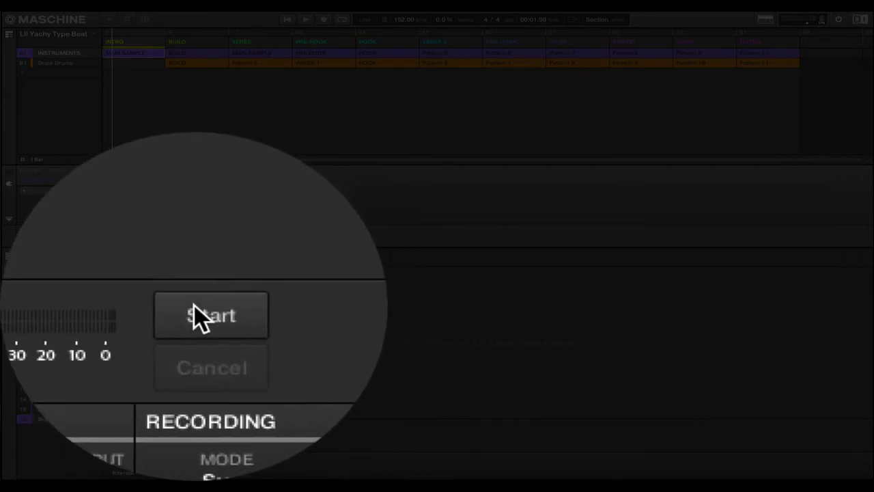
Step: Record the INTRO section's master output into Sound 16, and stop playback once the take is captured
left_click(195, 313)
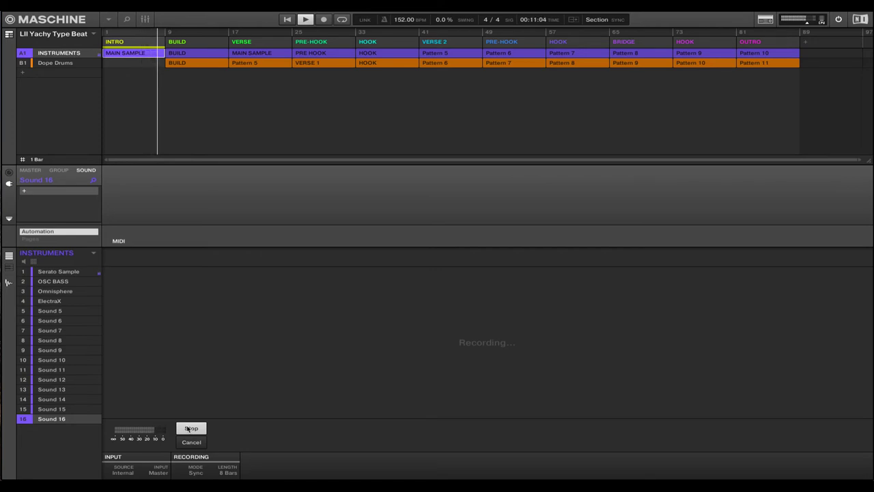
left_click(189, 429)
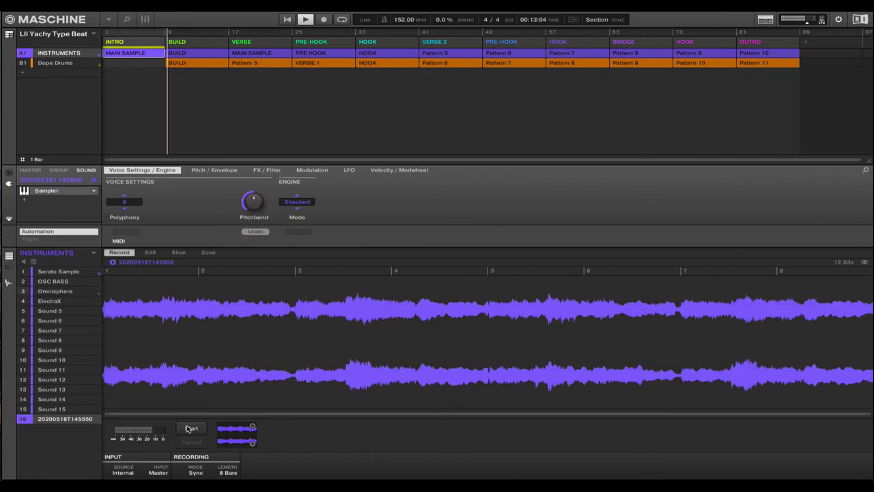
key("space")
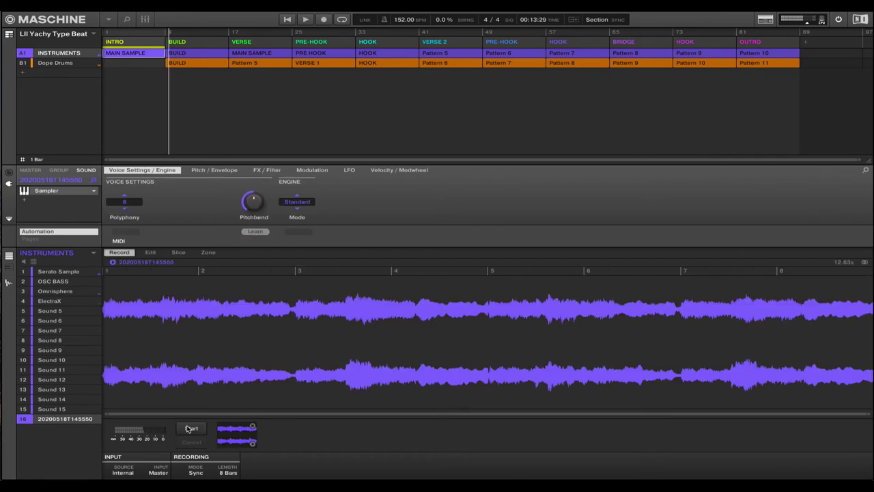
Step: Audition the recorded take and return to the pattern view with sound 16 selected
left_click(113, 263)
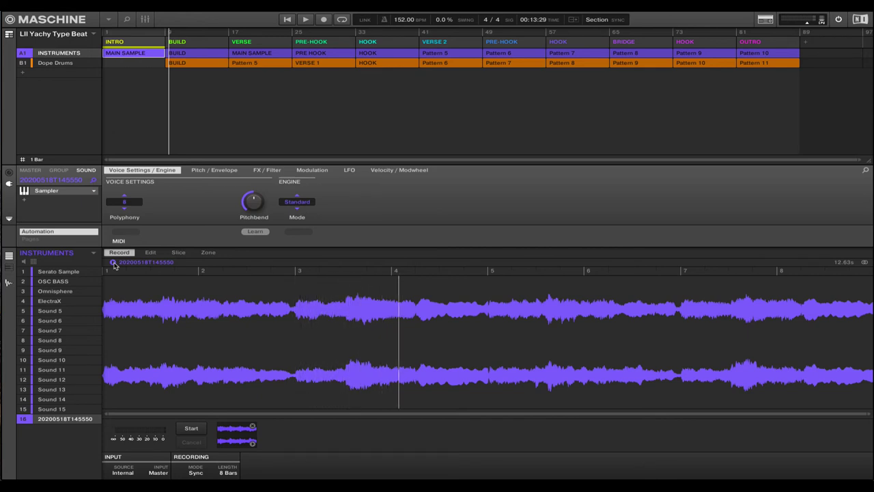
left_click(58, 420)
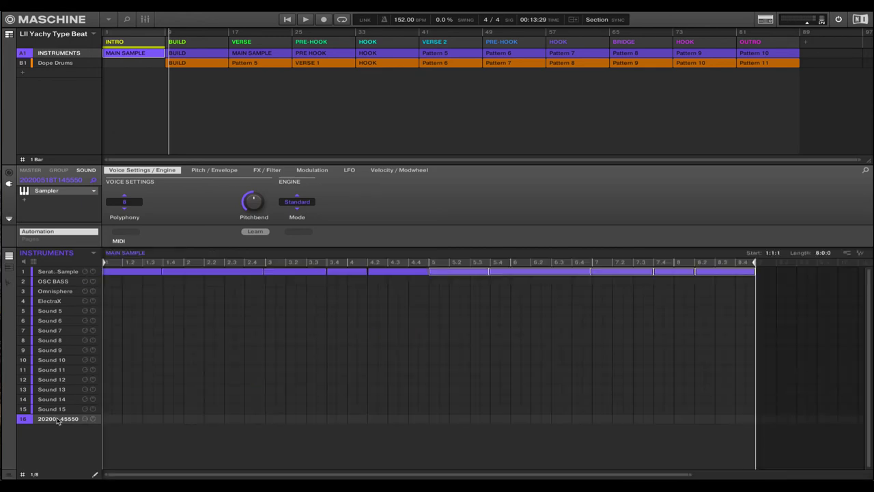
Step: Change the color of sound 16, the resampled take, to orange-red
right_click(58, 419)
mouse_move(109, 351)
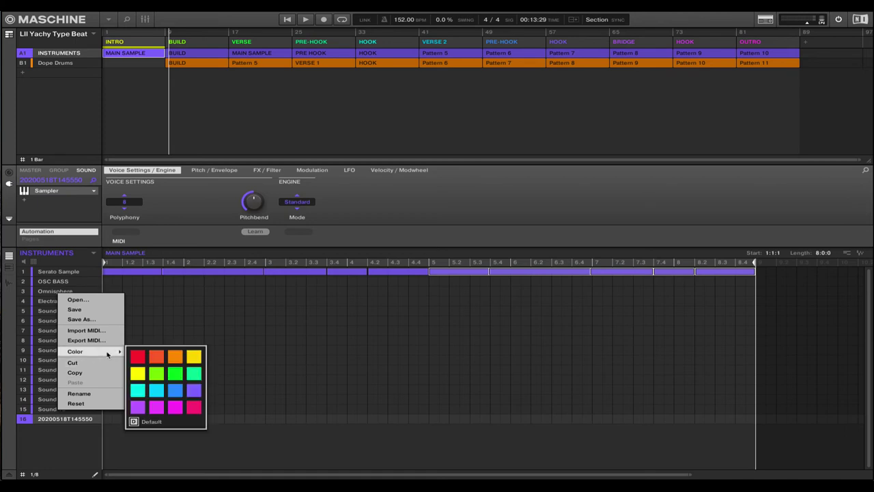
left_click(156, 355)
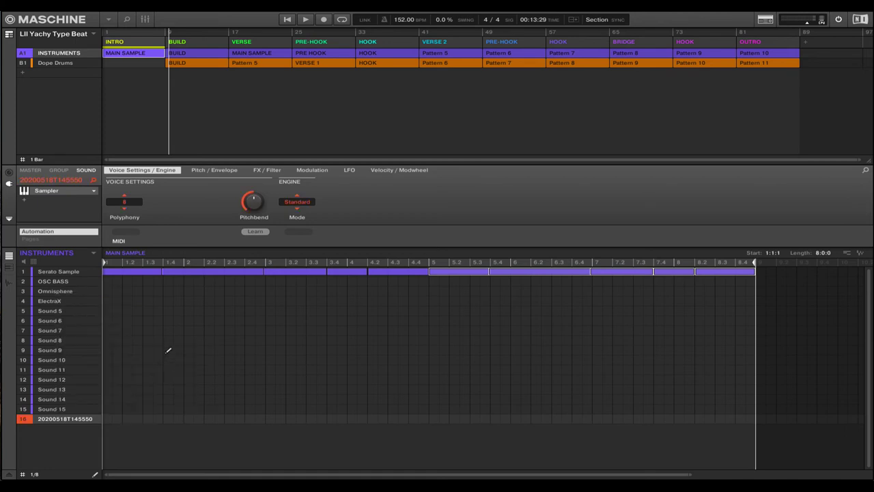
Step: Bypass the Serato Sample, Filter and Choral plug-ins on sound 1 and close the Serato Sample window
left_click(66, 273)
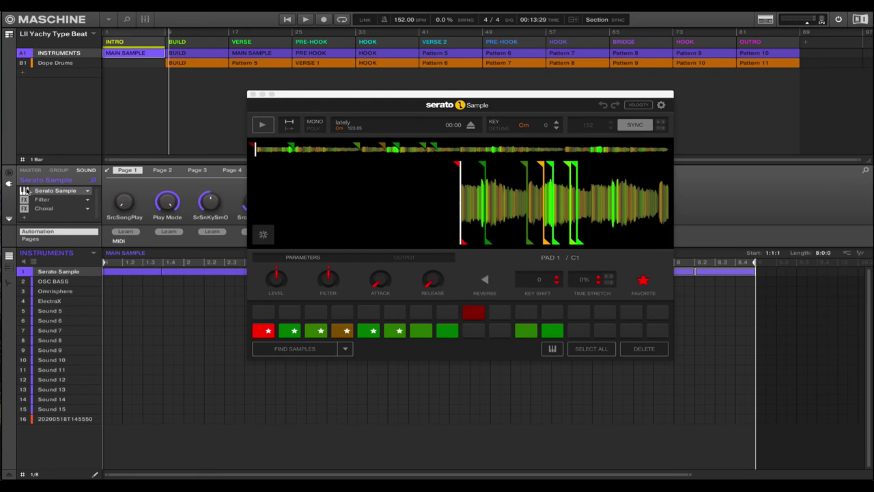
left_click(24, 190)
left_click(25, 199)
left_click(24, 208)
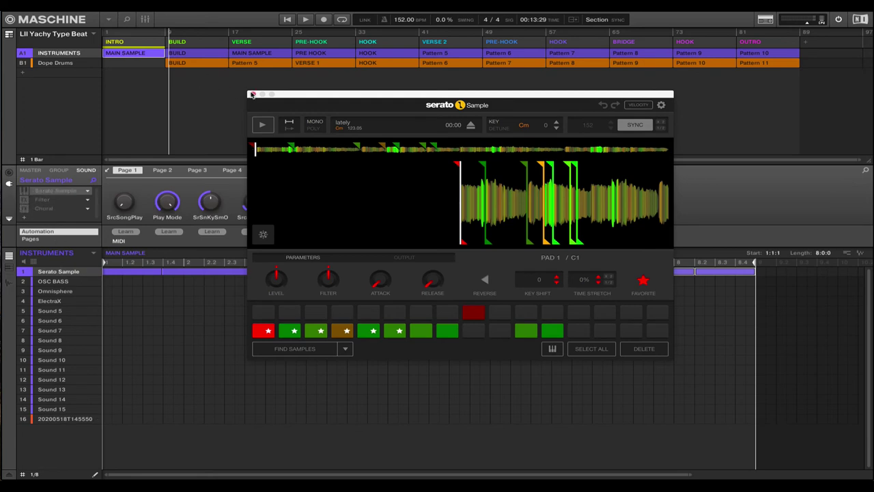
left_click(252, 94)
Step: Inspect sound 16's recorded waveform in the sample editor's Edit page, and return to the pattern view
left_click(47, 420)
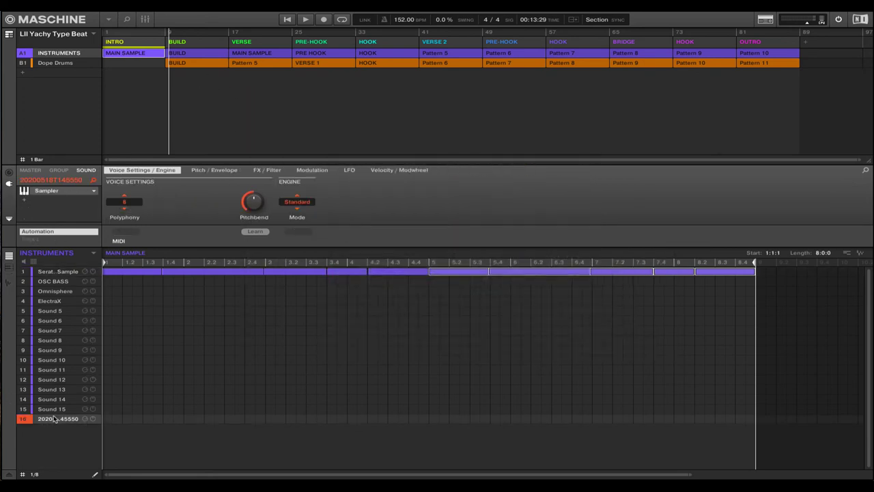
left_click(8, 282)
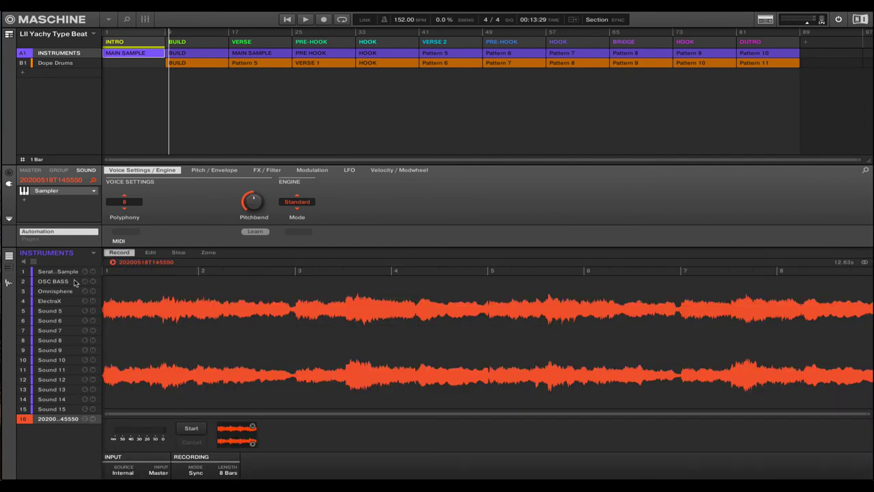
left_click(151, 252)
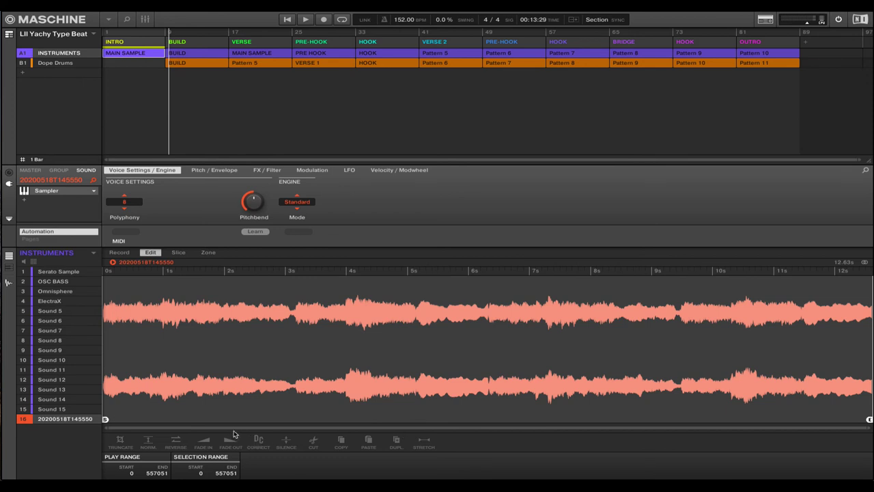
left_click(9, 283)
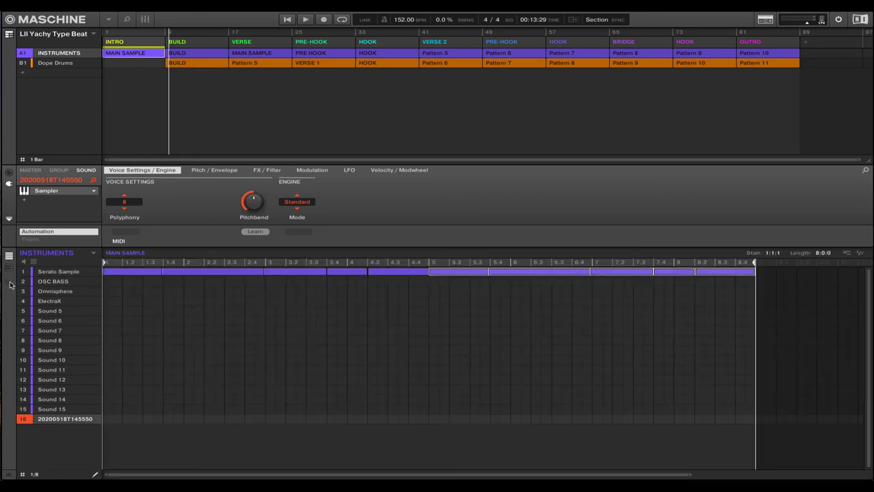
Step: Replace sound 16's Sampler with the internal Audio module, and play the INTRO pattern briefly to audition the take
left_click(94, 194)
mouse_move(114, 208)
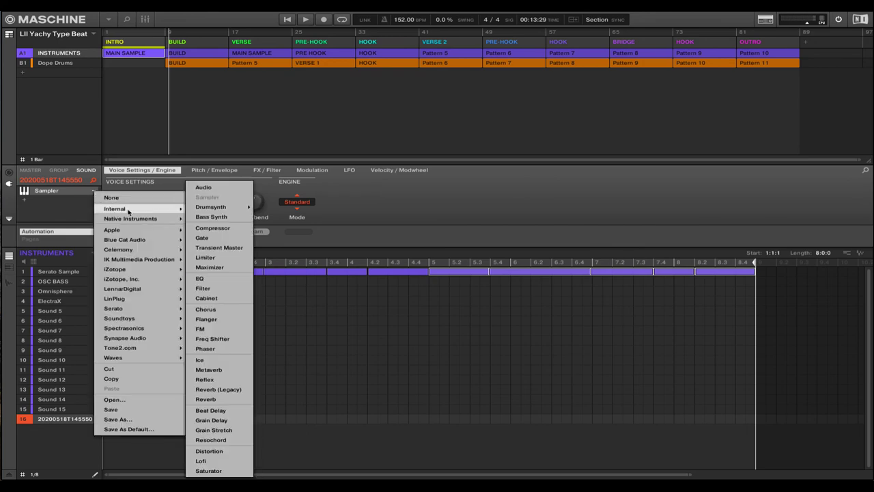
left_click(220, 188)
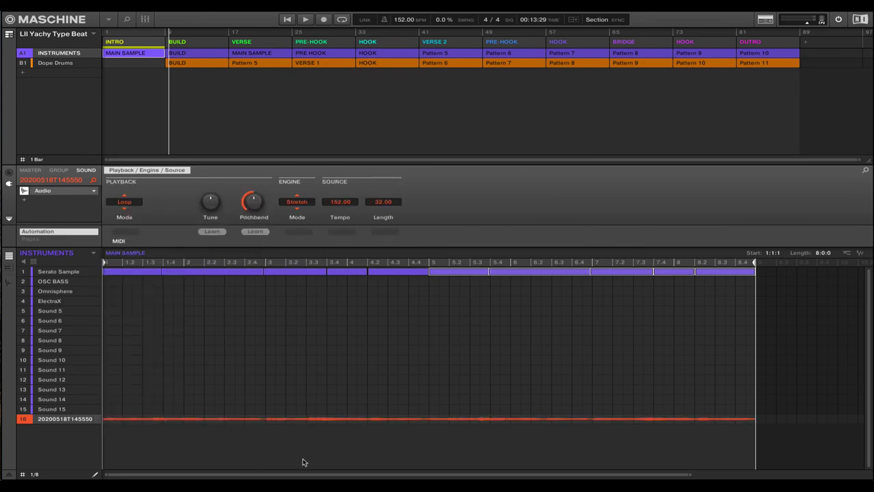
key("space")
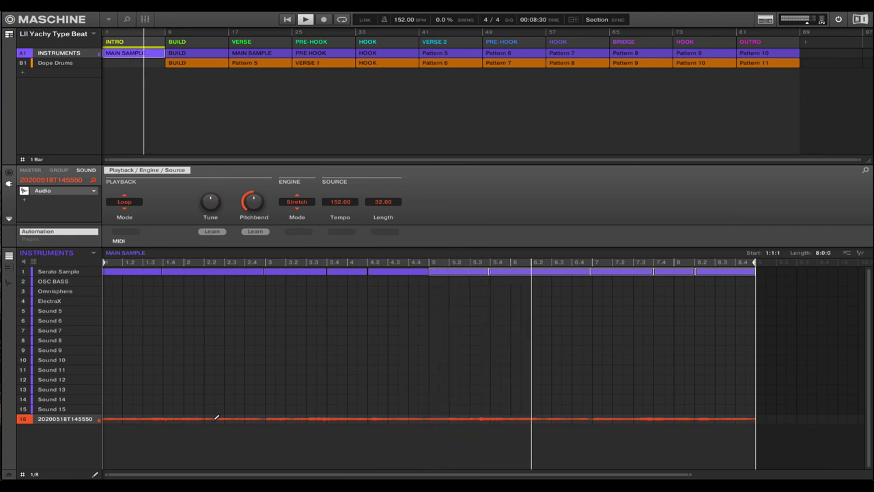
key("space")
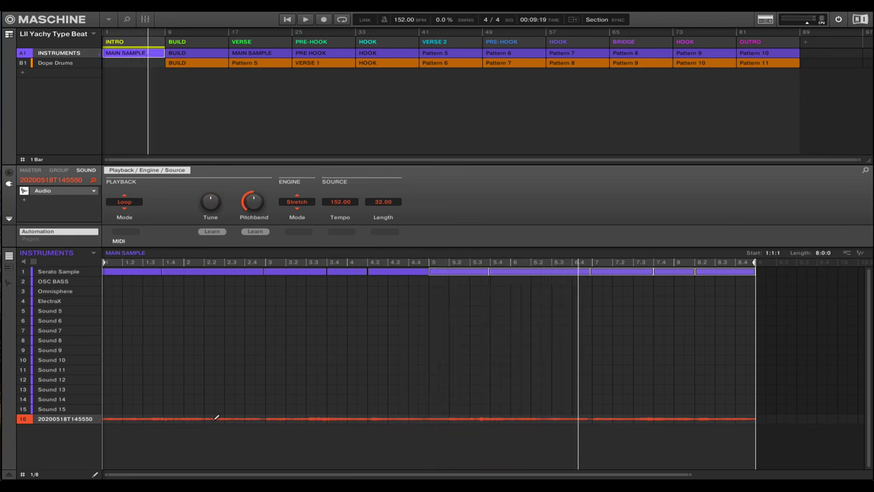